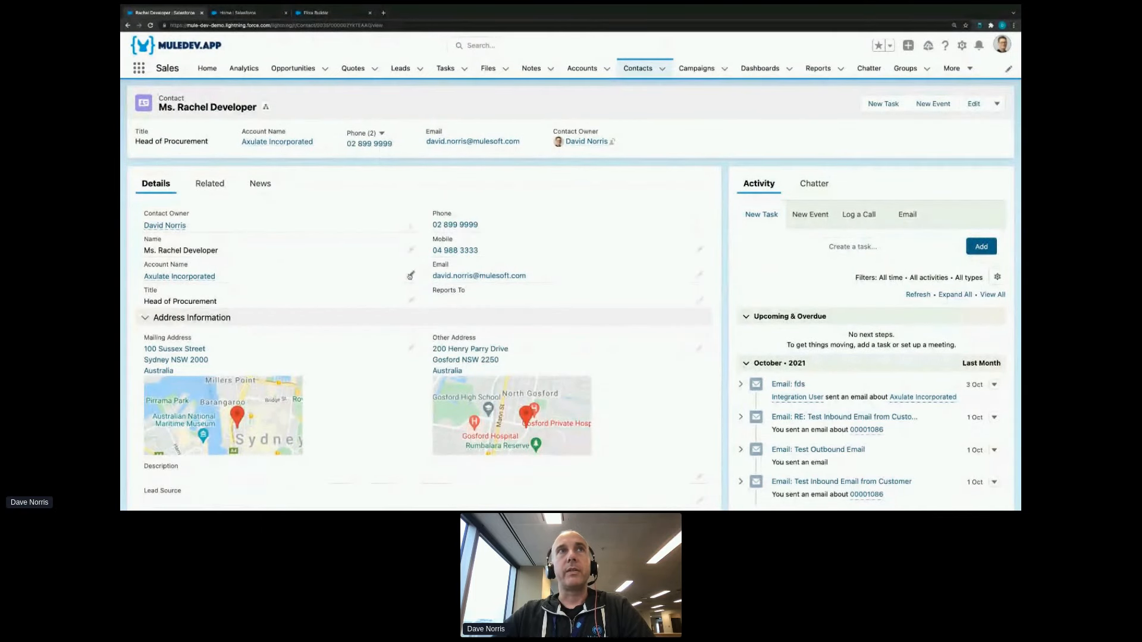
- Start a new external service in Setup from MuleSoft Anypoint Platform, using the My MuleSoft Anypoint Platform named credential
click(243, 12)
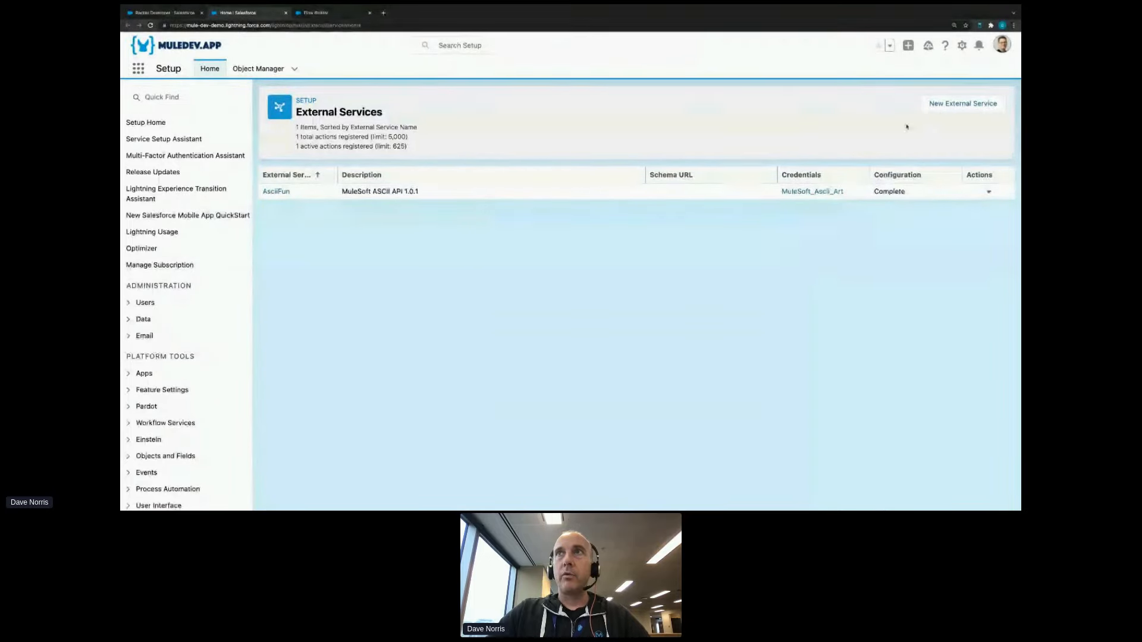
click(949, 104)
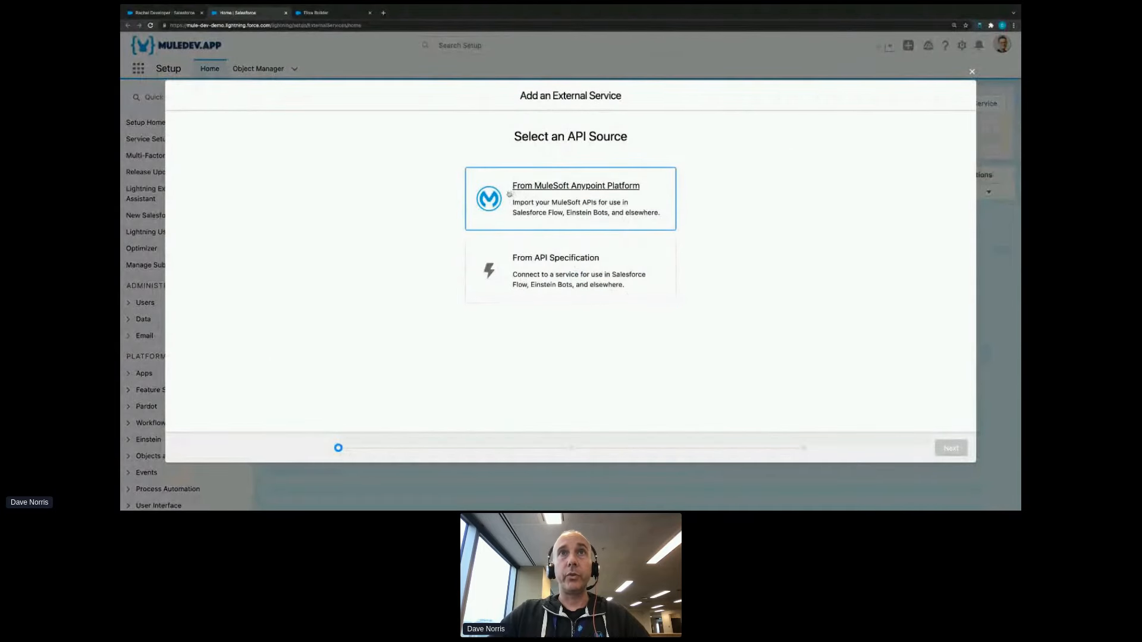
drag(531, 136, 610, 137)
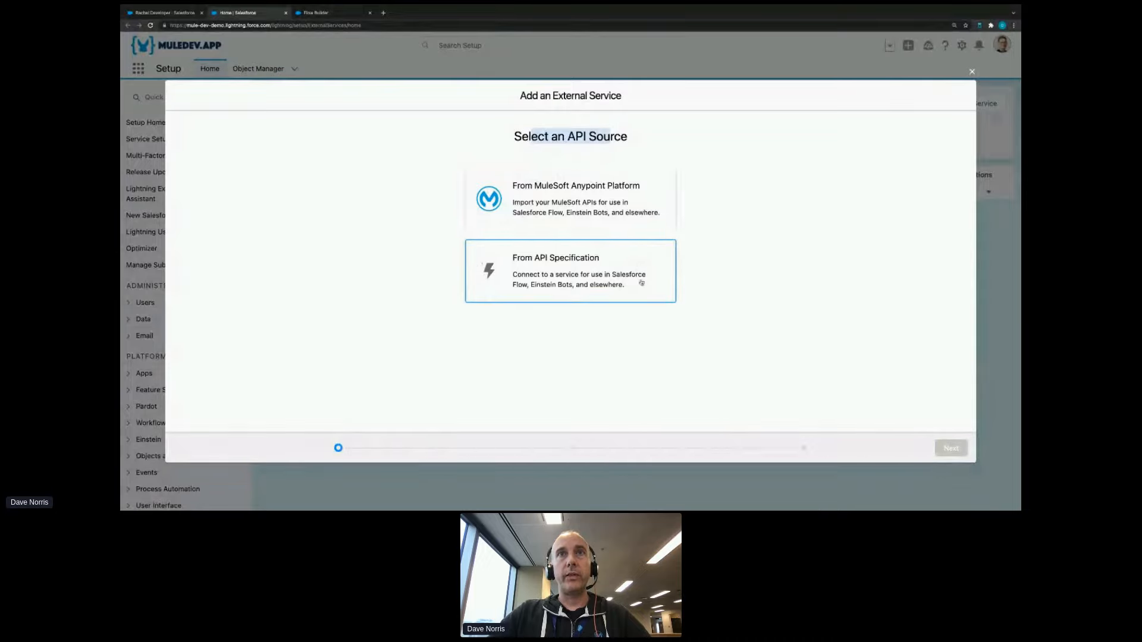
click(650, 221)
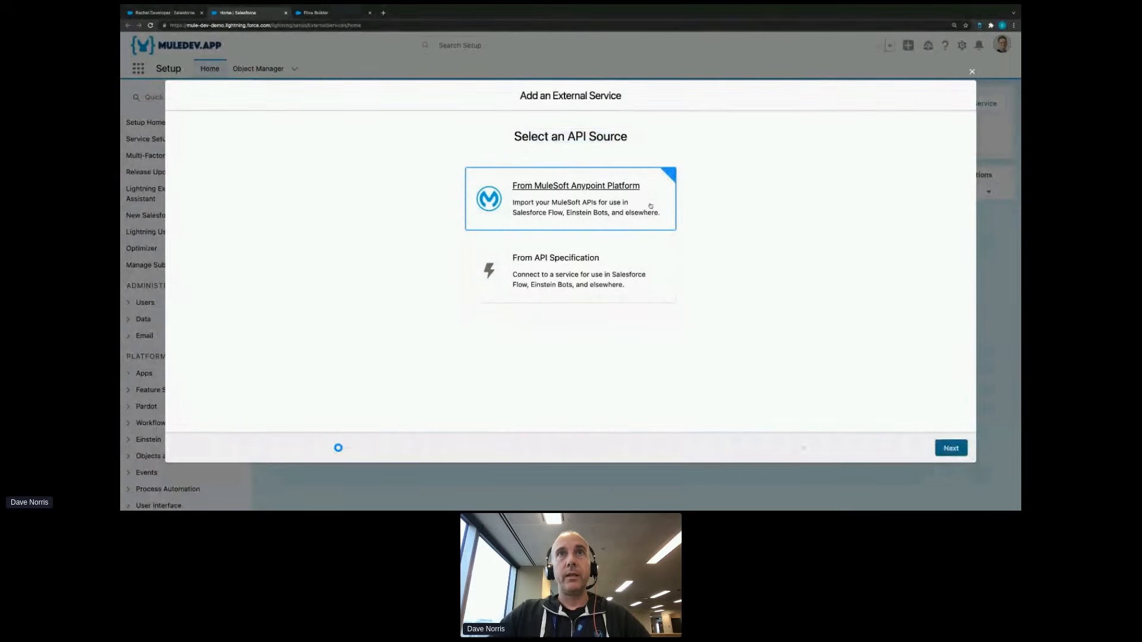
click(949, 451)
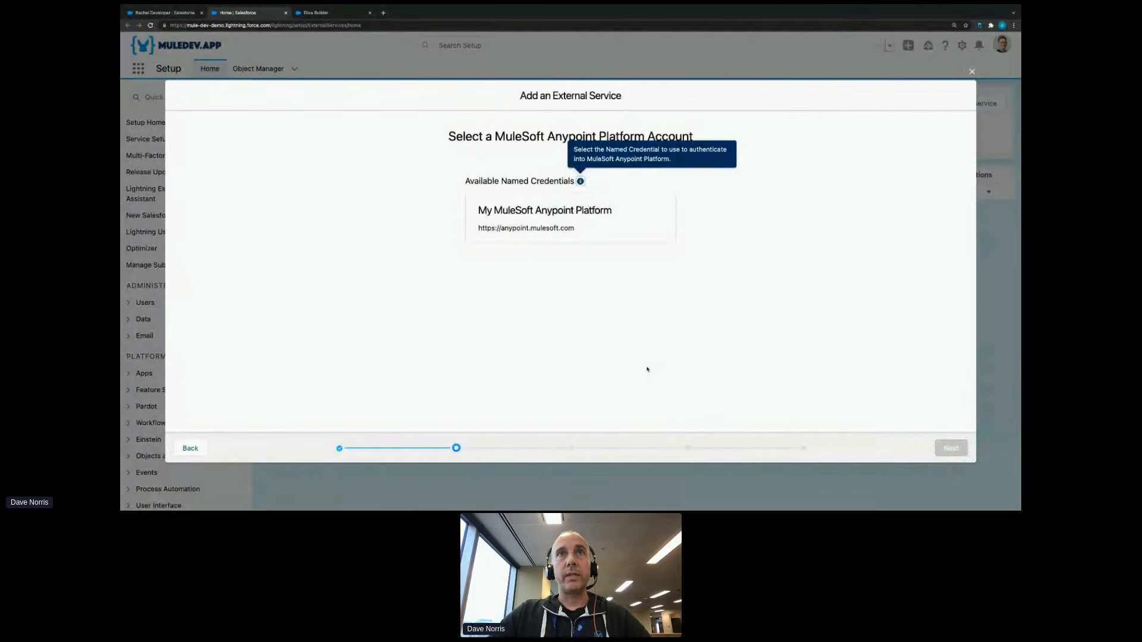
click(599, 214)
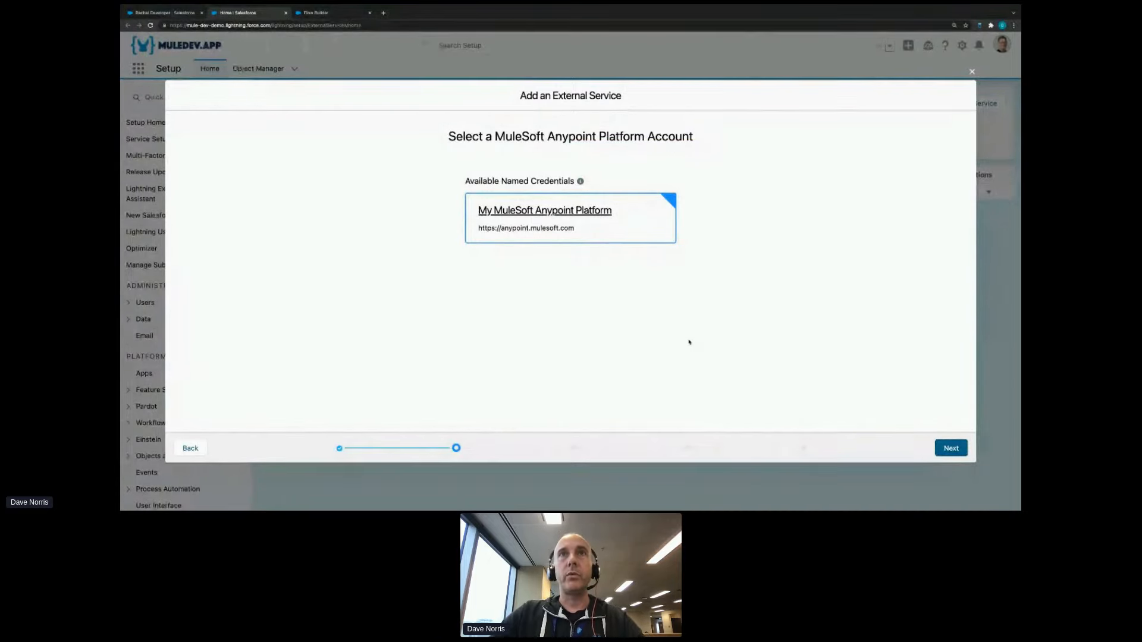
click(946, 447)
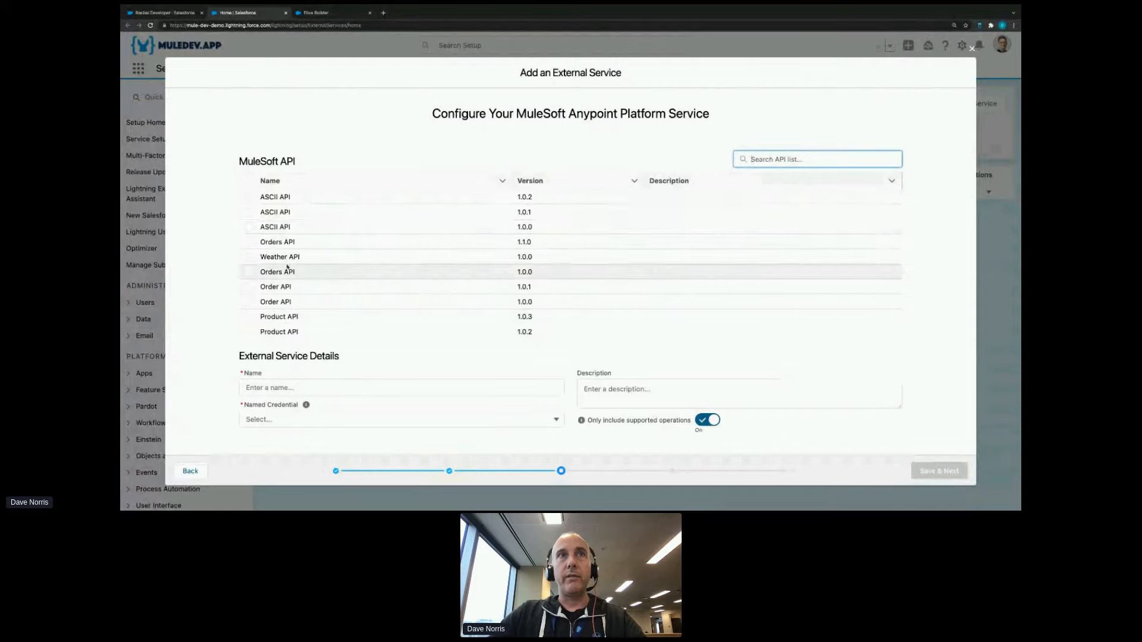
- Choose ASCII API version 1.0.1 as the service's API and name the external service DevDaysANZ
click(248, 257)
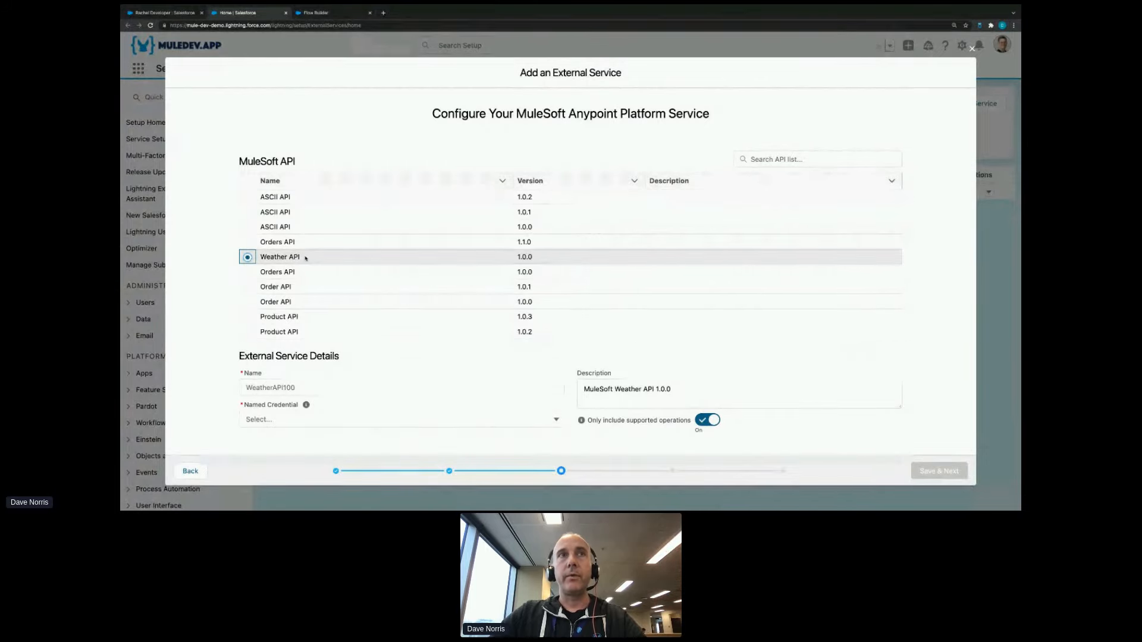
click(248, 213)
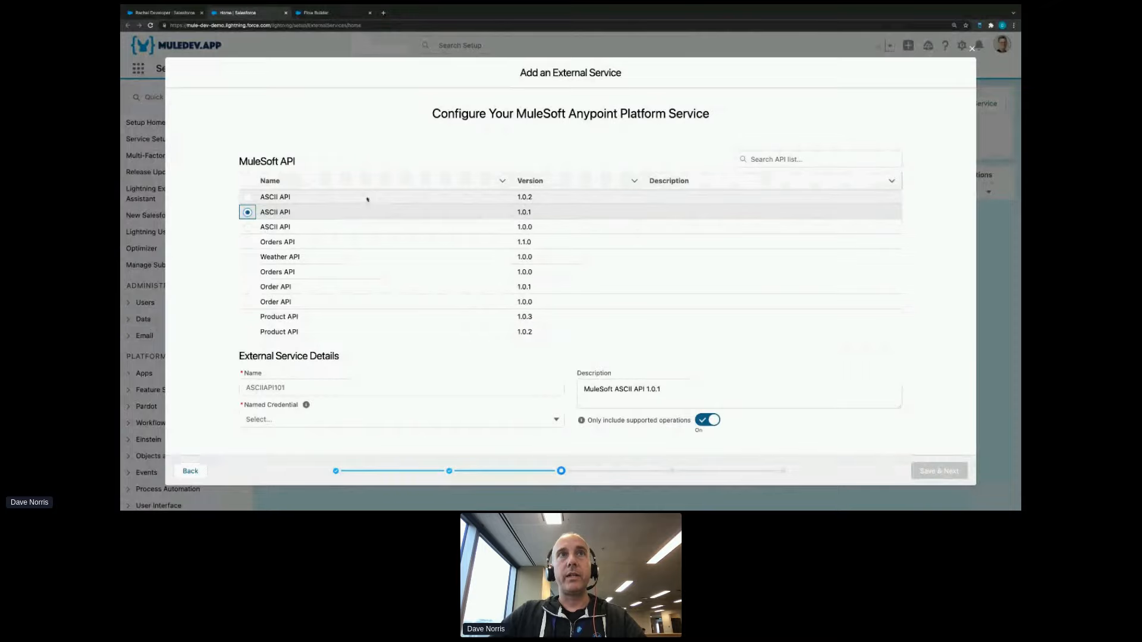
click(279, 387)
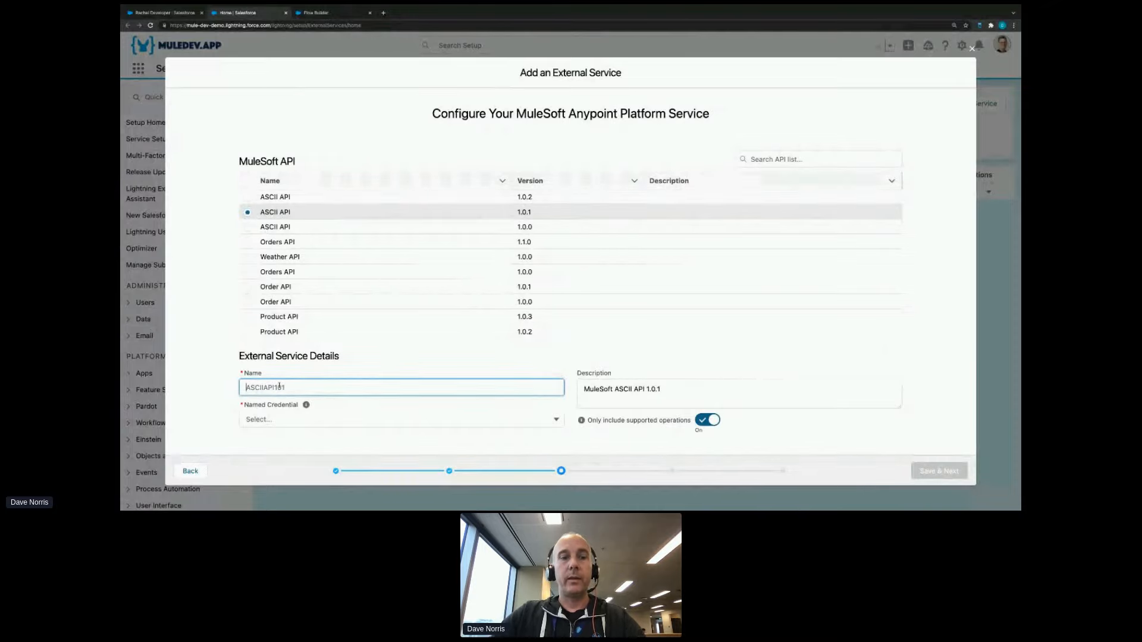
key(ctrl+a)
text(DevDays)
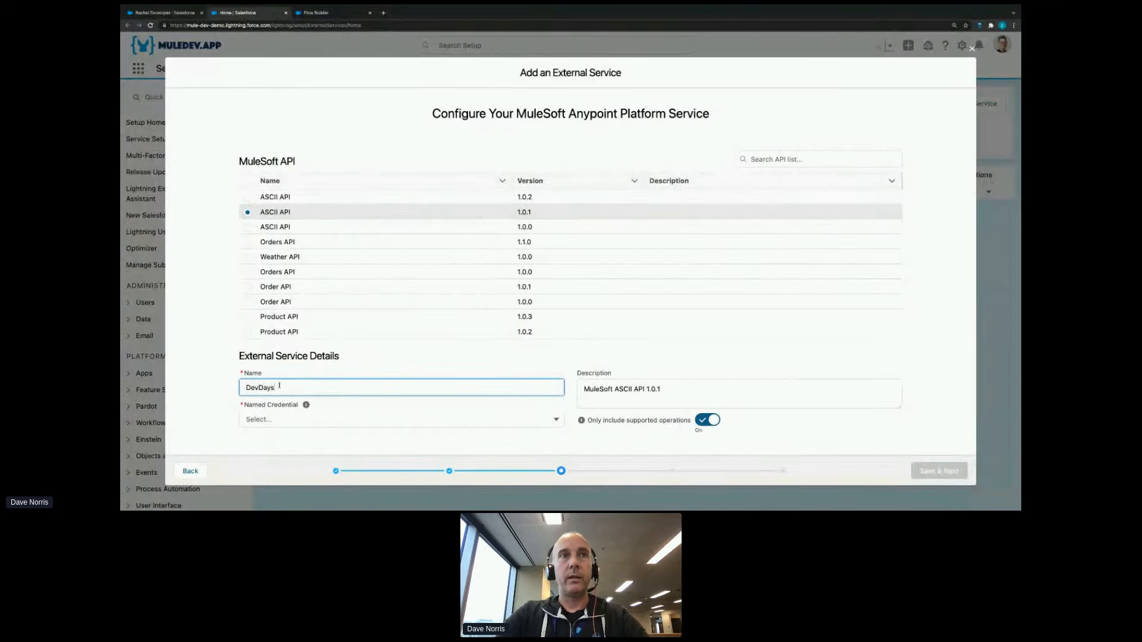
text(ANZ)
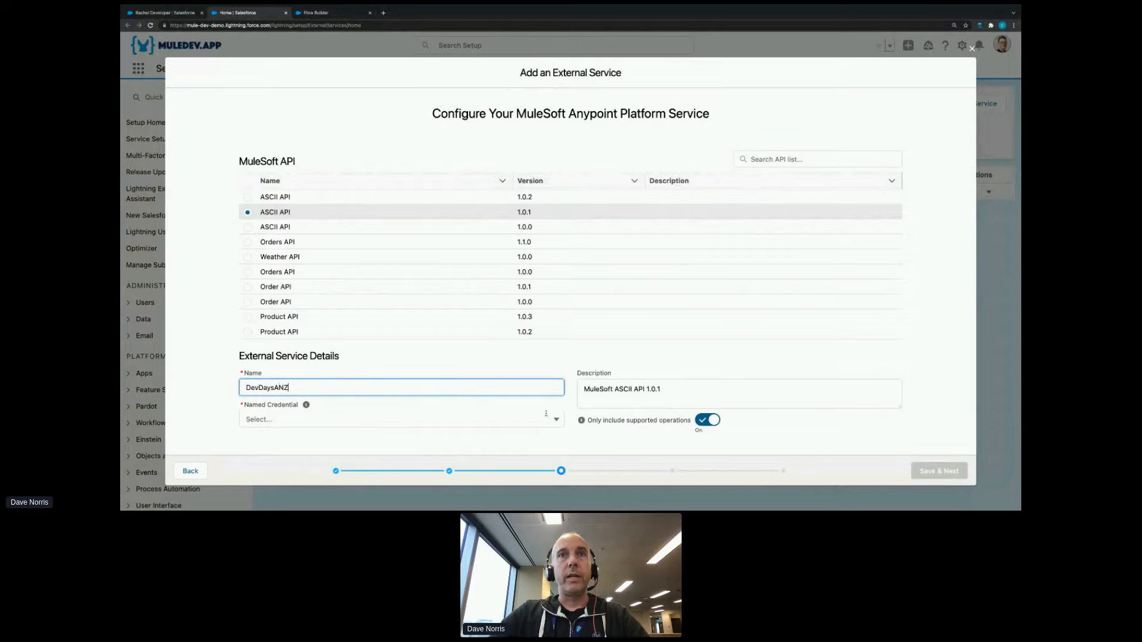
- Assign the MuleSoft Ascii Art named credential to the external service and save its configuration
click(472, 418)
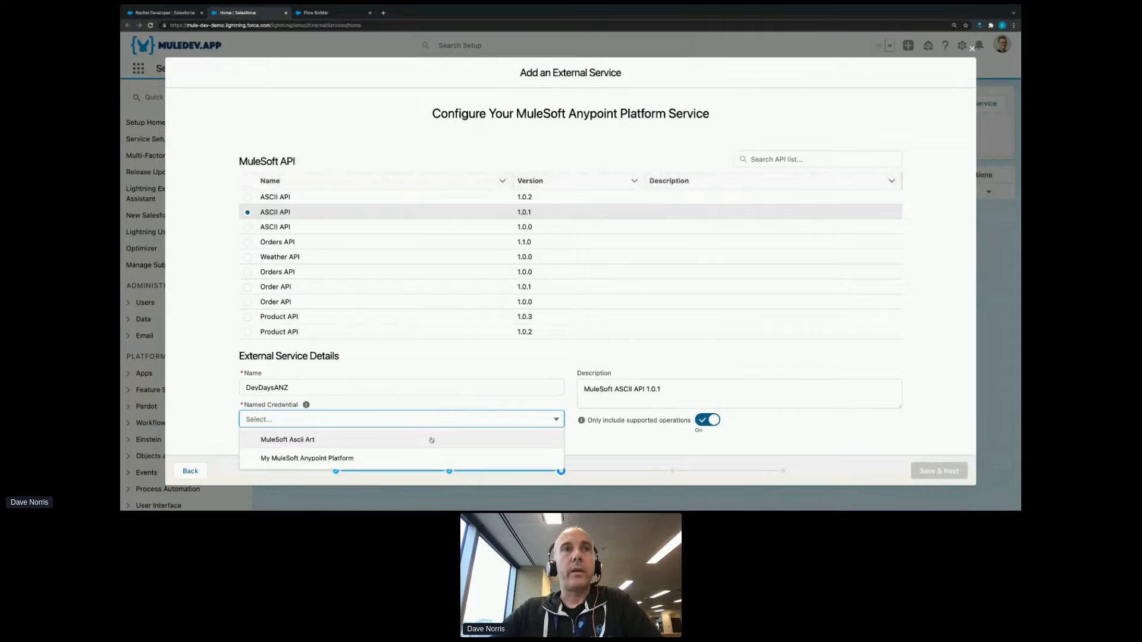
click(431, 440)
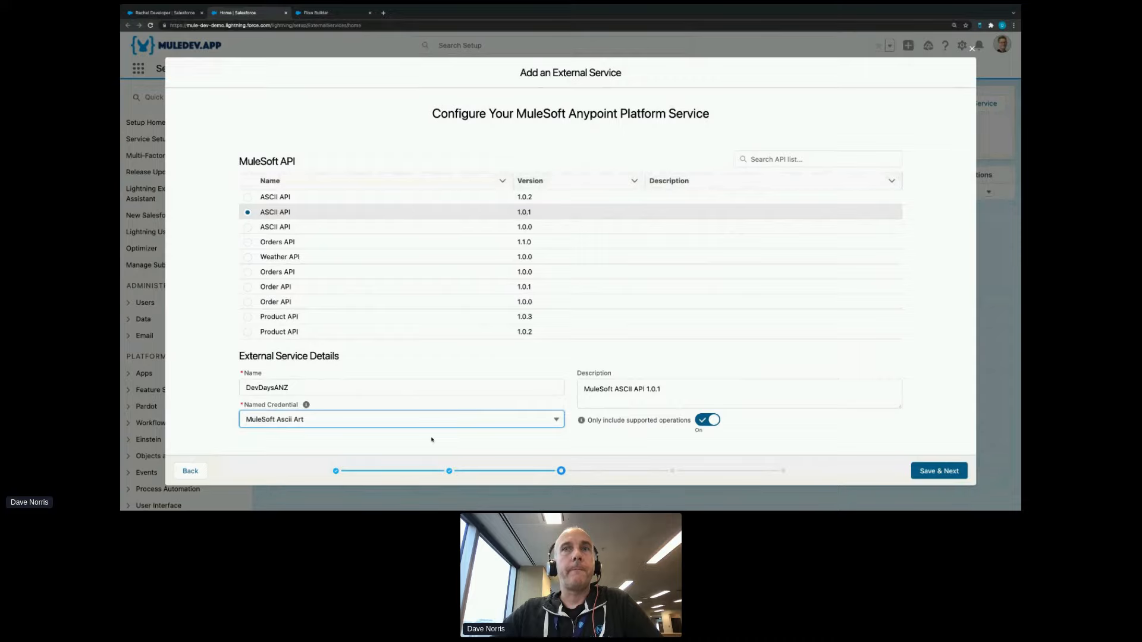
click(916, 474)
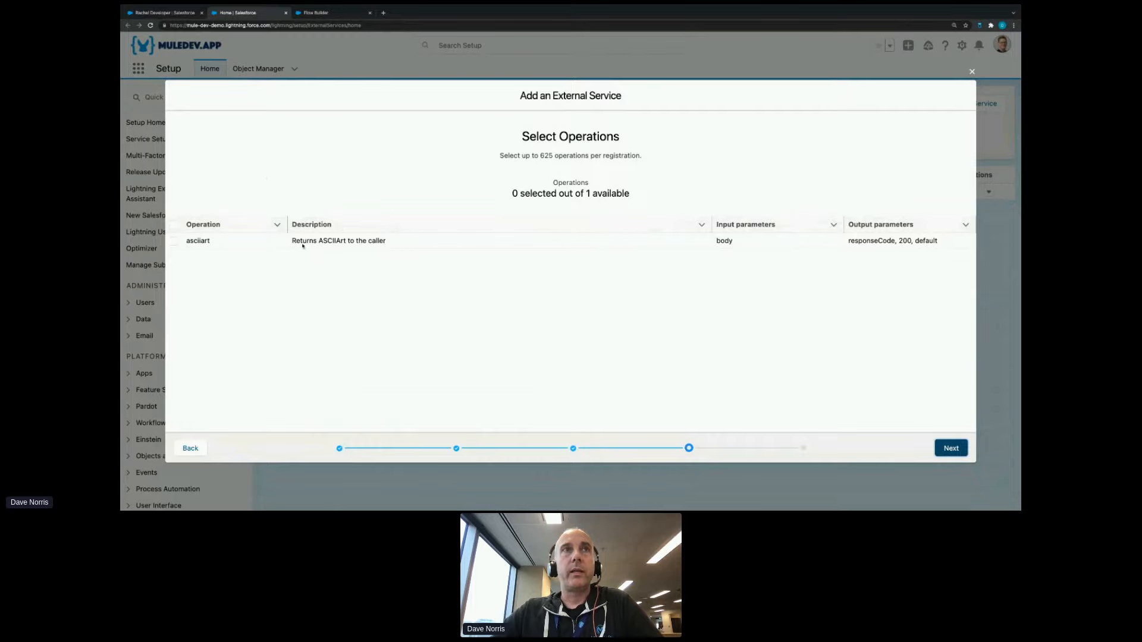
- Include the asciiart operation in the external service and continue to the generated actions
click(174, 226)
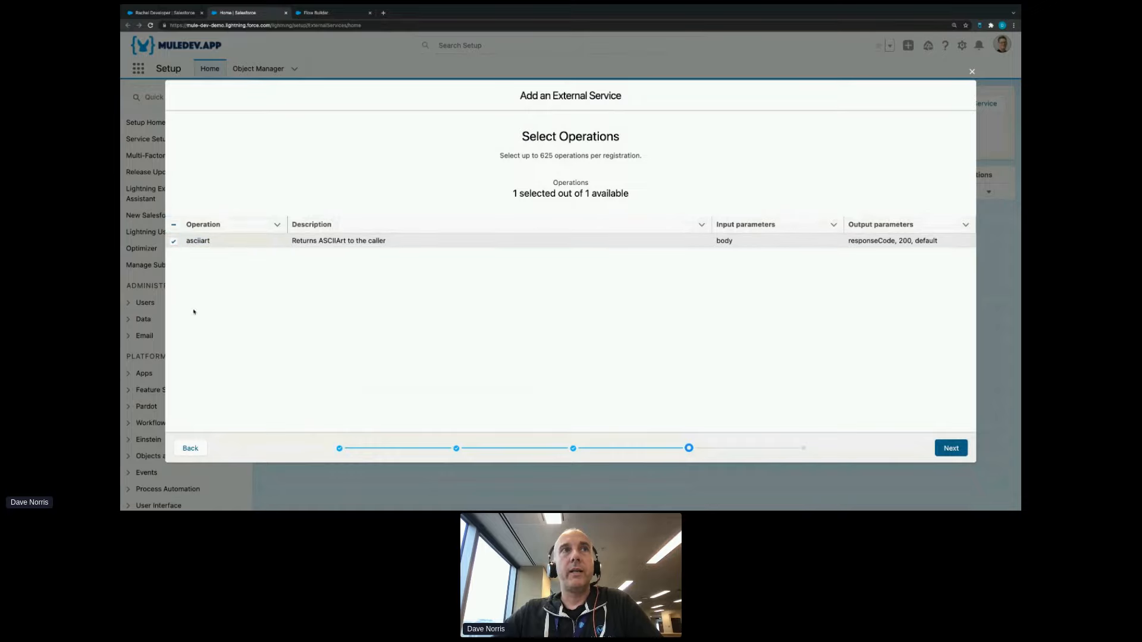
click(173, 242)
click(174, 241)
click(951, 448)
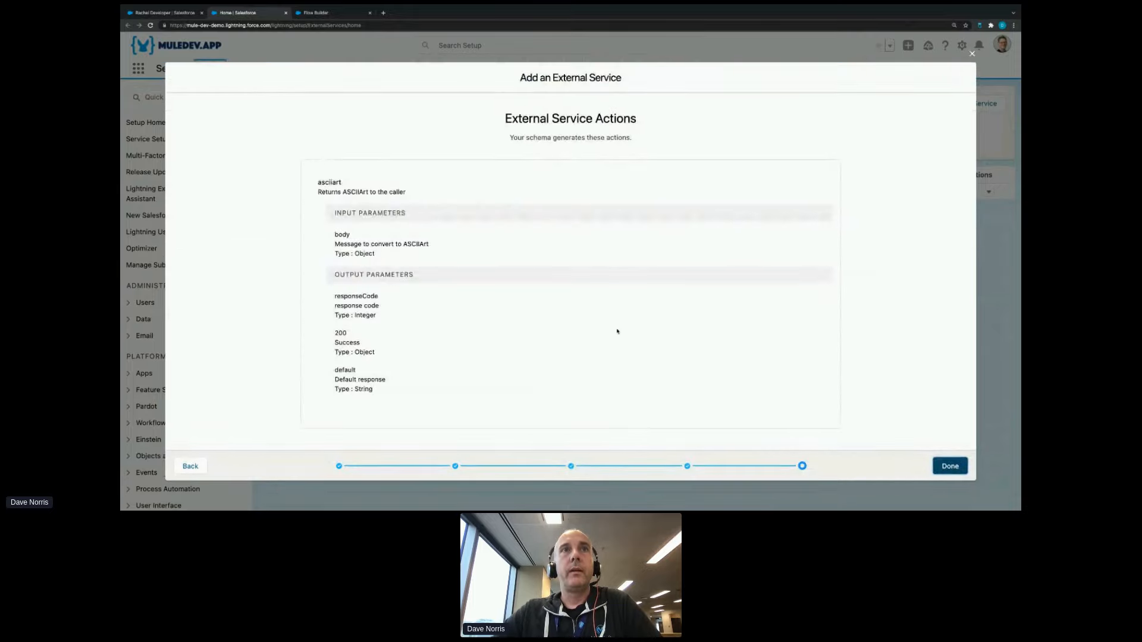
- Review the asciiart action's input and output parameter types and finish adding the external service
drag(333, 233, 409, 254)
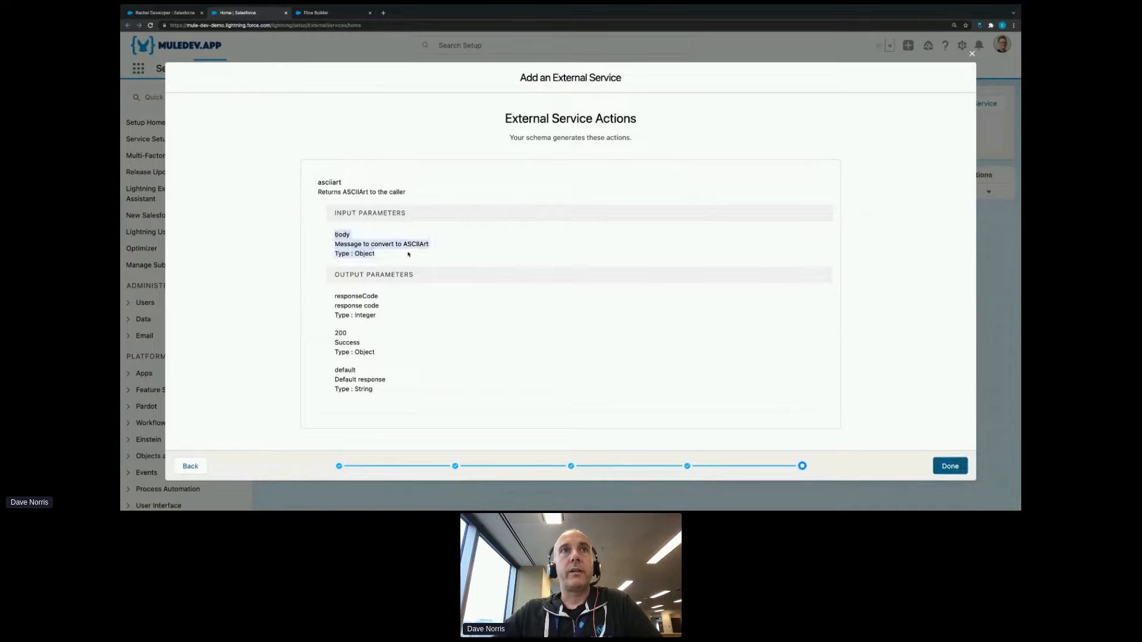
double_click(344, 233)
double_click(366, 253)
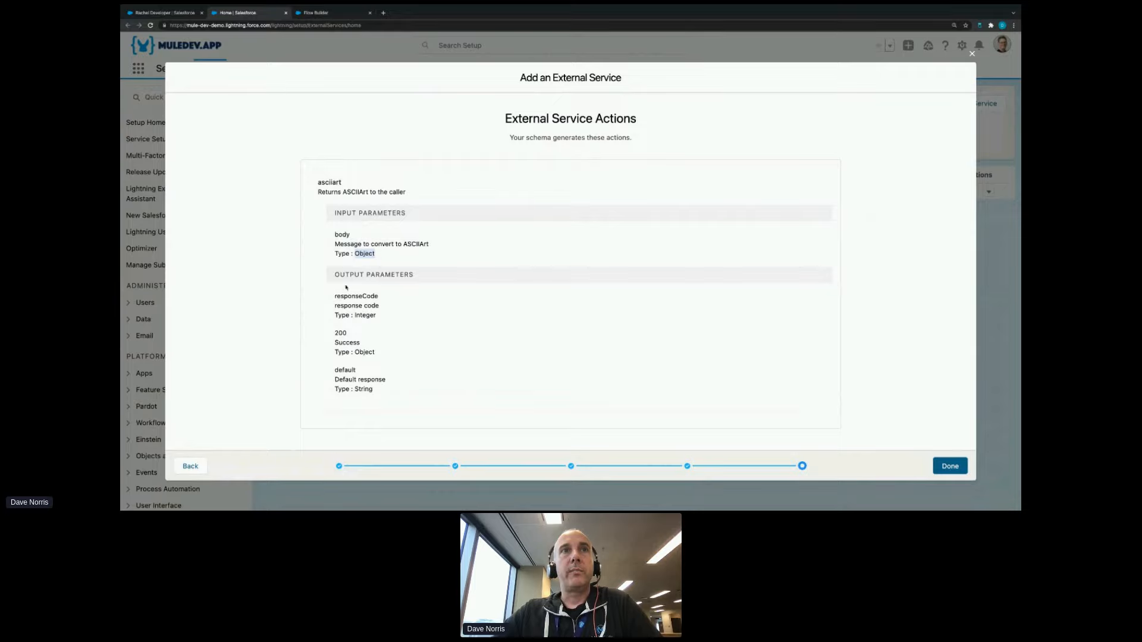
double_click(356, 351)
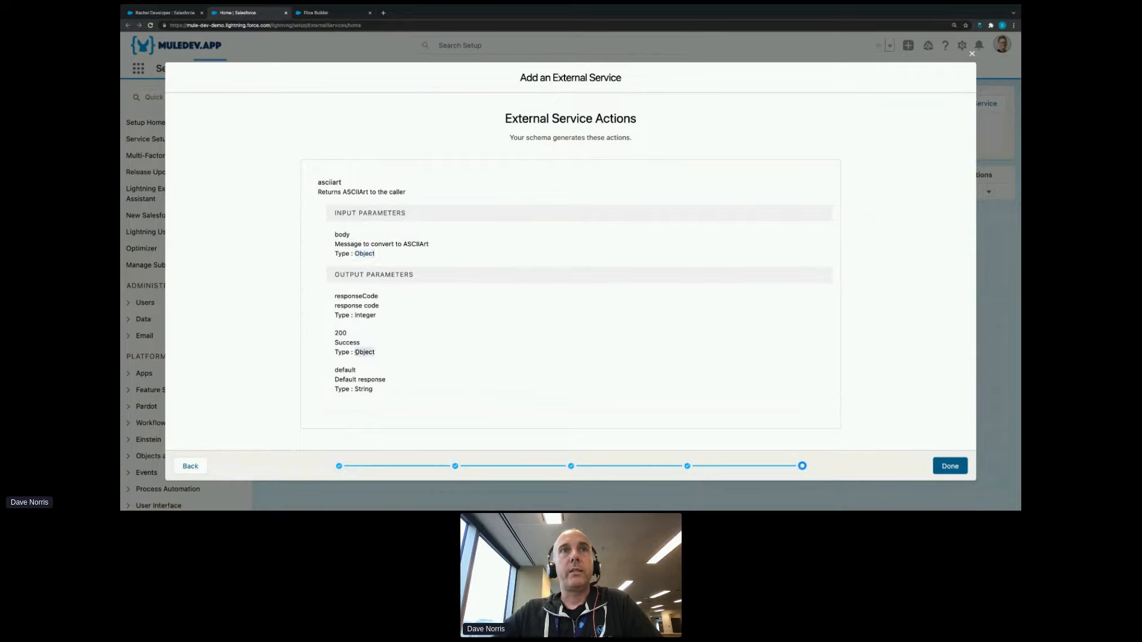
click(949, 466)
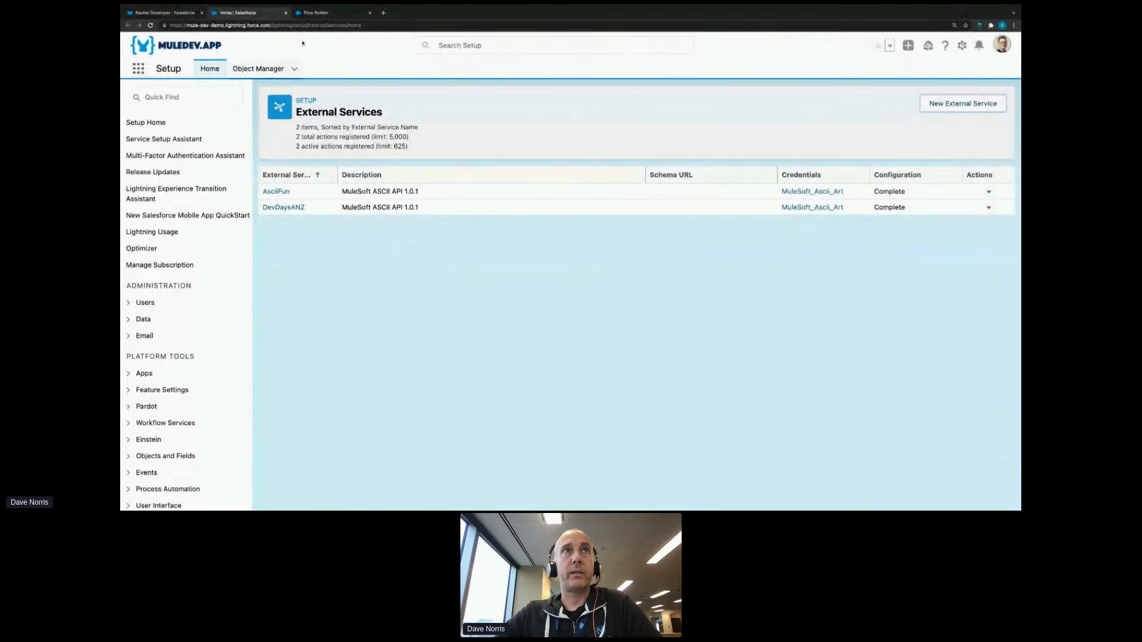
- Switch to the Ascii Text Converter flow and inspect its Ascii Art Converter screen element
click(315, 13)
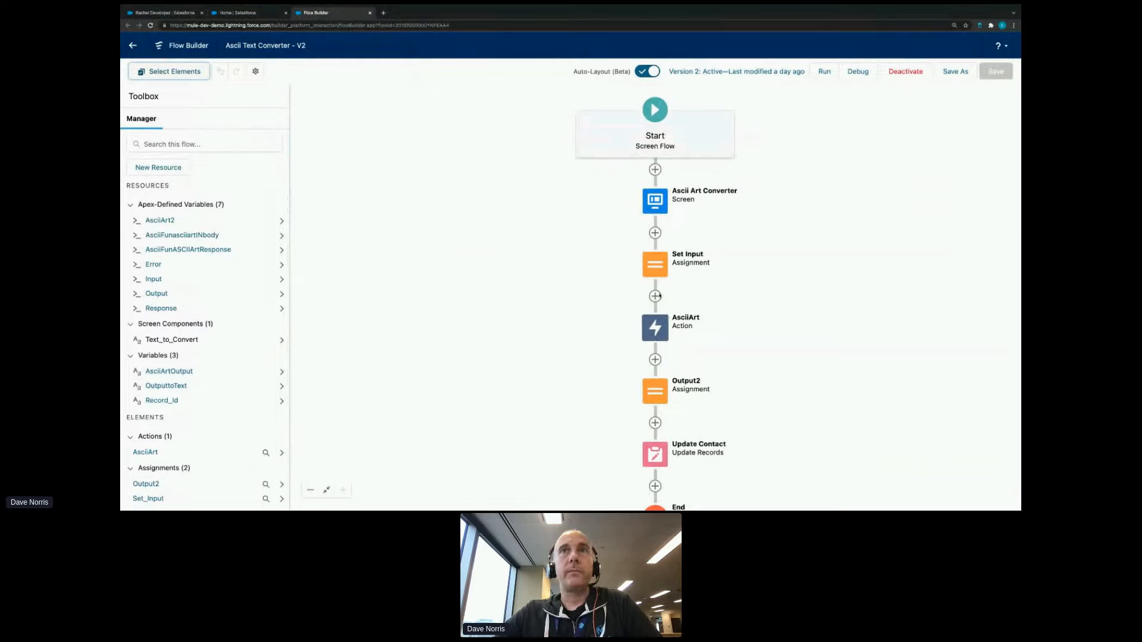
click(659, 205)
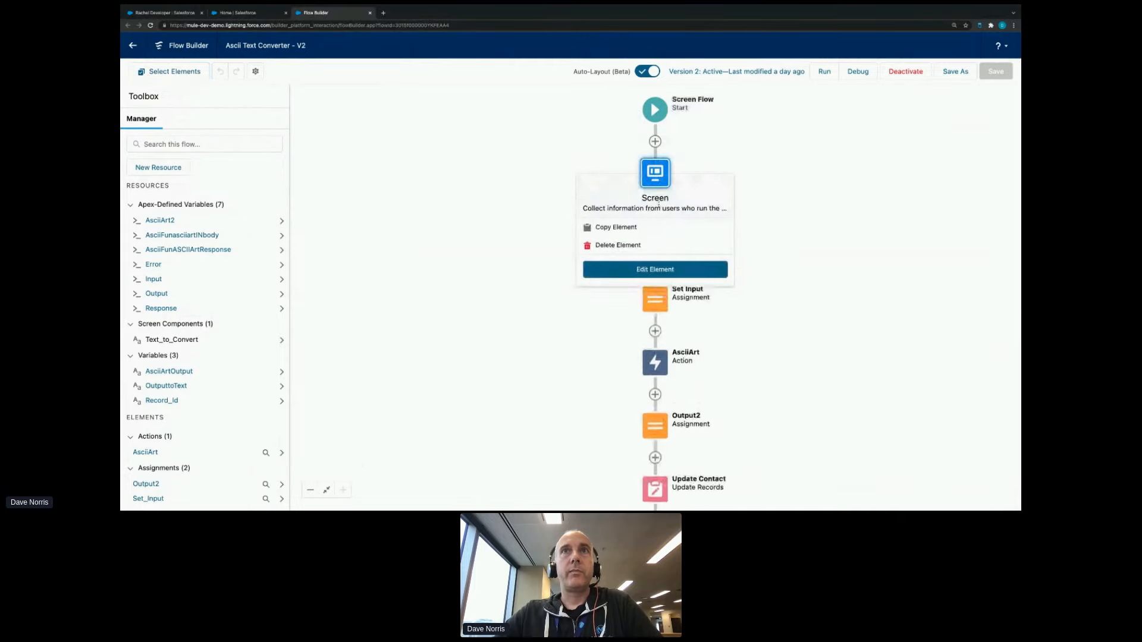
click(649, 271)
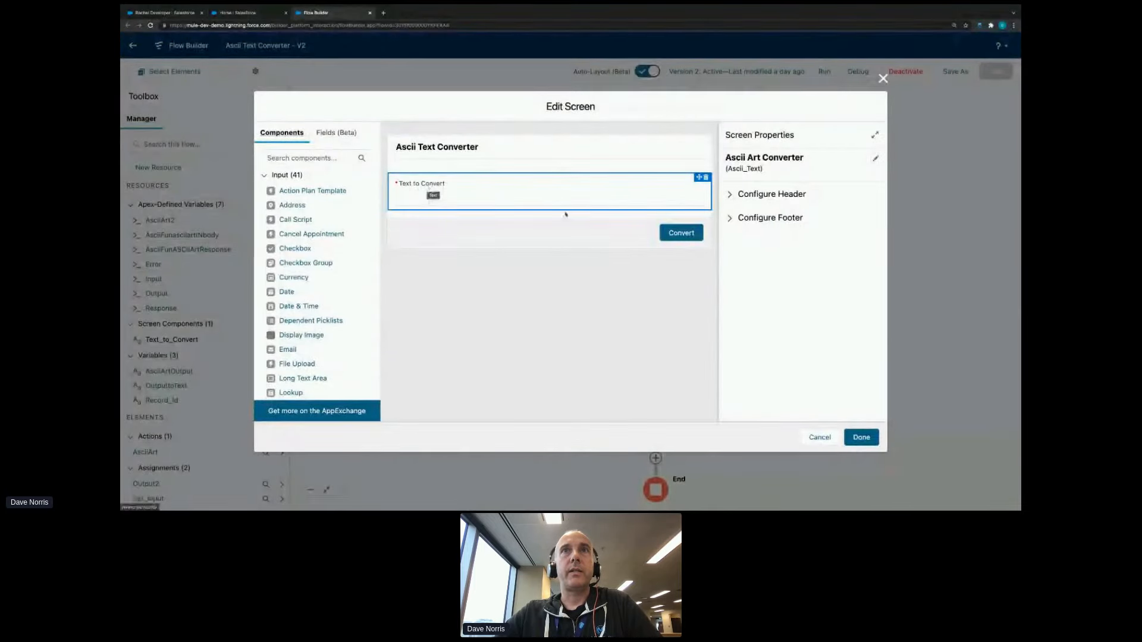
click(856, 437)
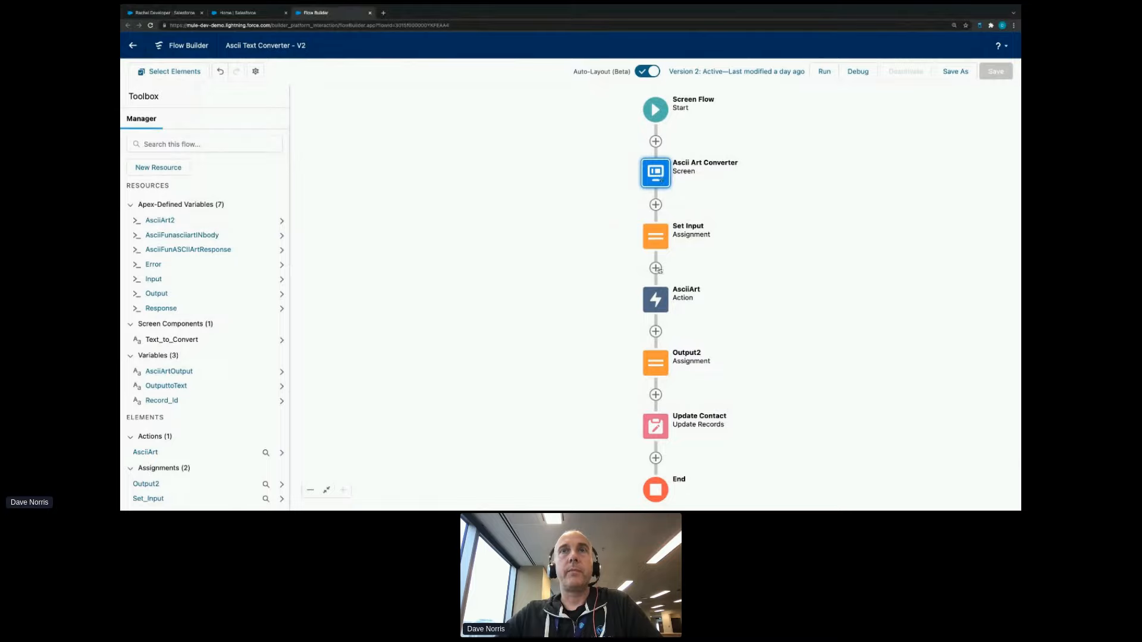
- Inspect the AsciiArt action's body input and the variable storing its 200 output under the advanced settings
click(655, 302)
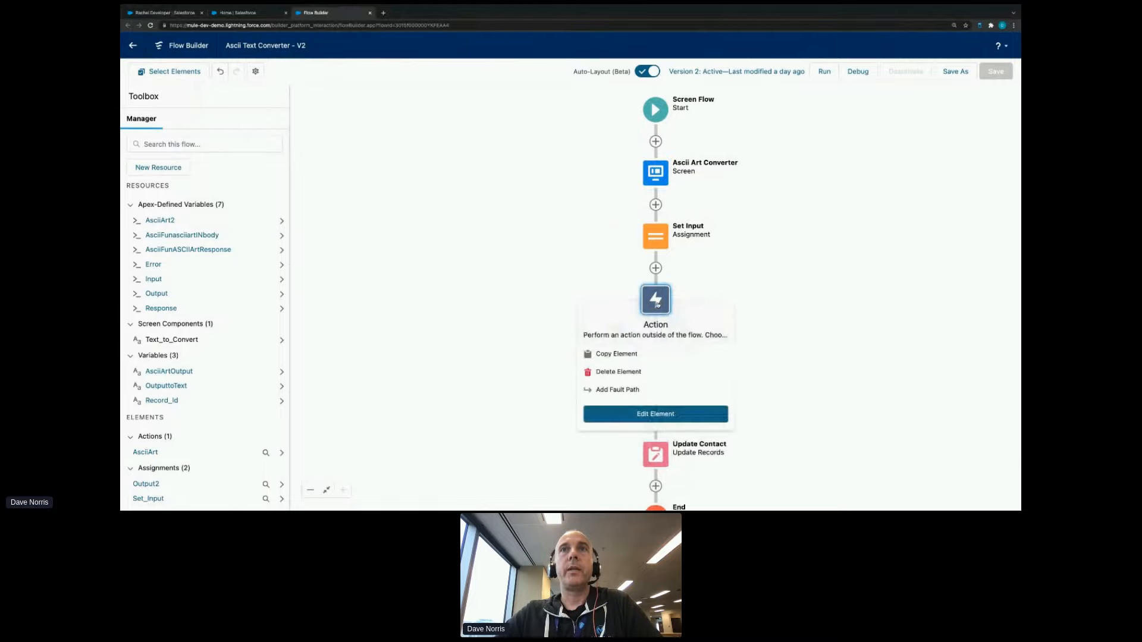
click(651, 417)
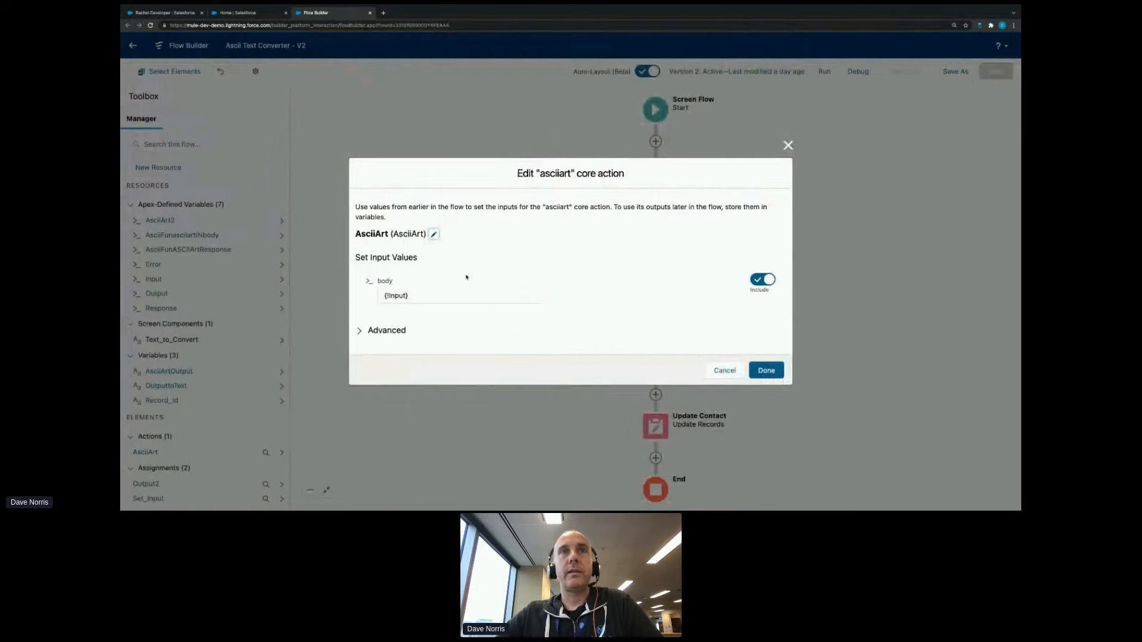
click(389, 331)
drag(415, 192, 376, 195)
drag(515, 306, 385, 311)
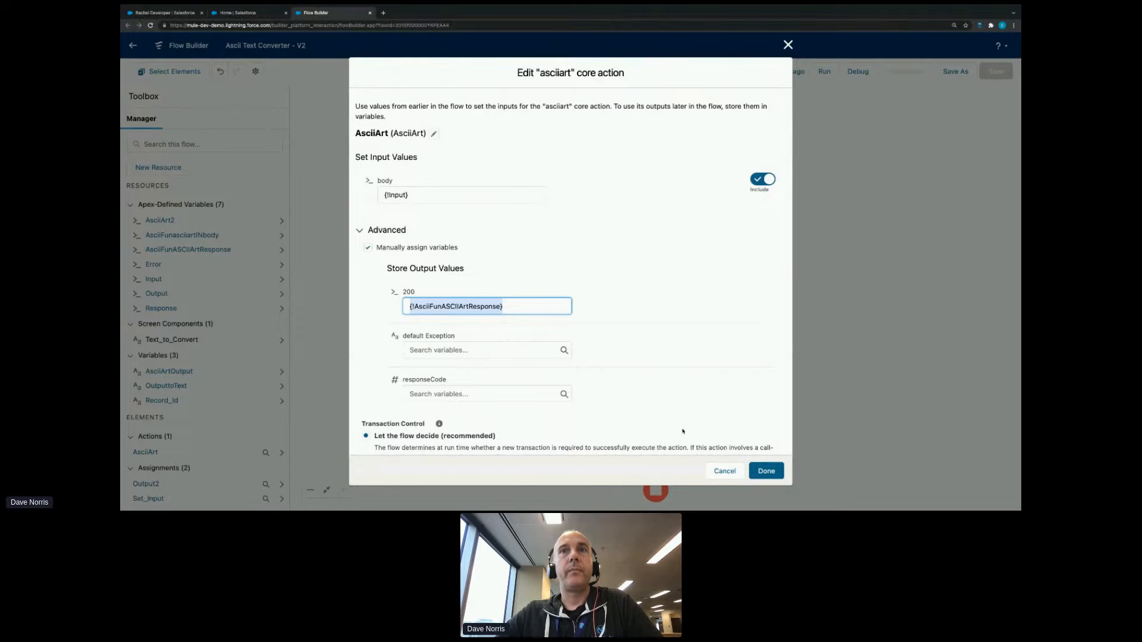
click(765, 470)
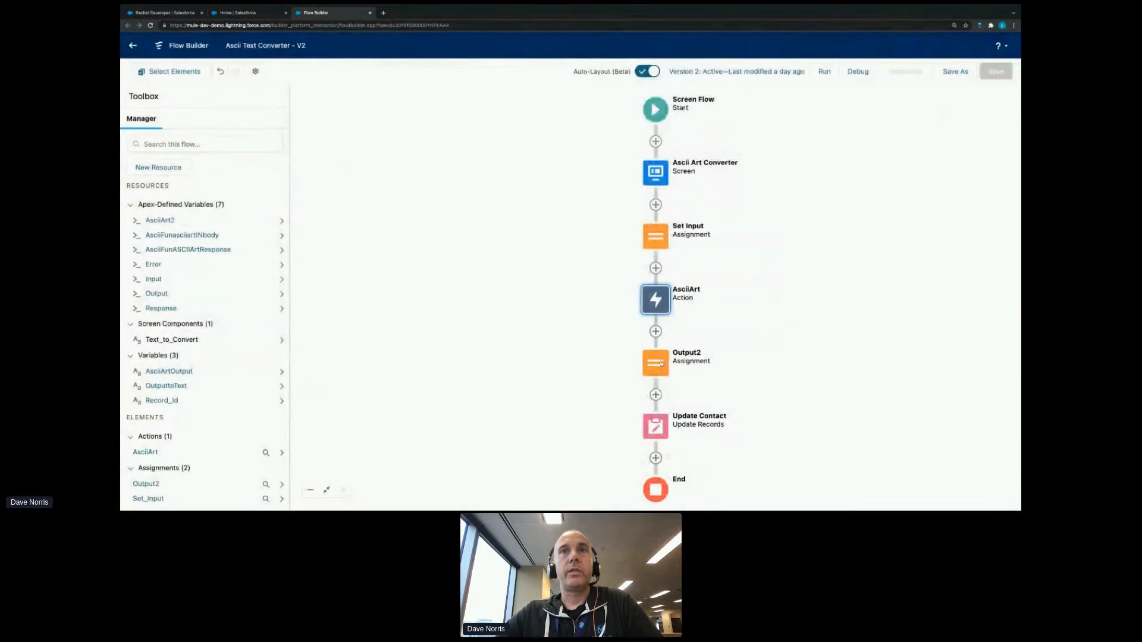
- Inspect the Update Contact element's object, filter condition and field values, leaving it without saving
double_click(655, 426)
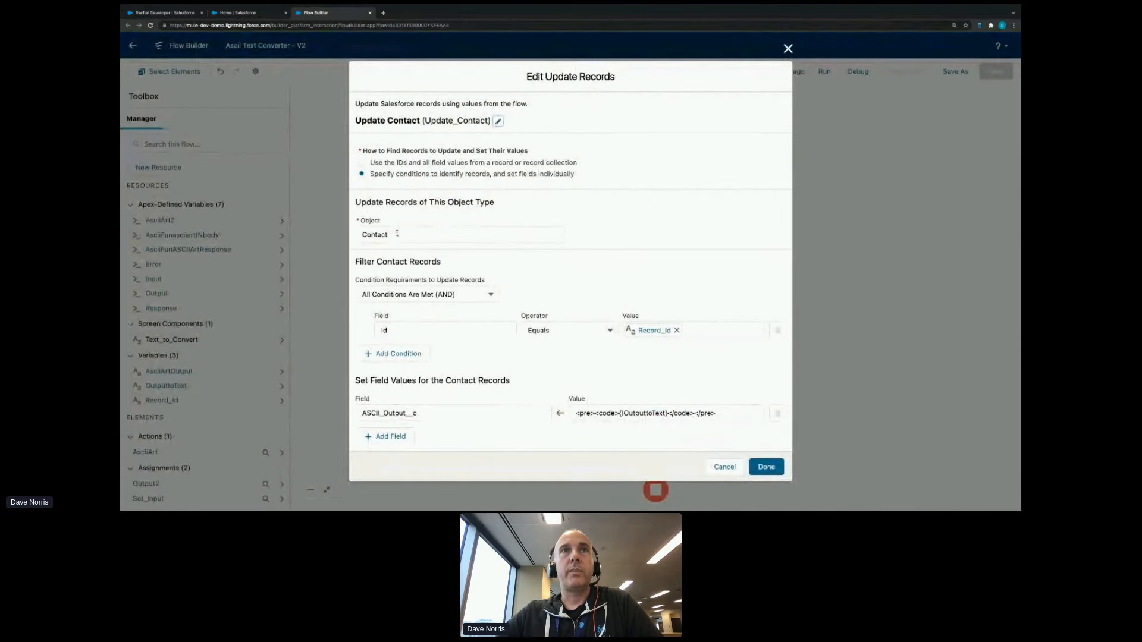
double_click(395, 234)
click(678, 255)
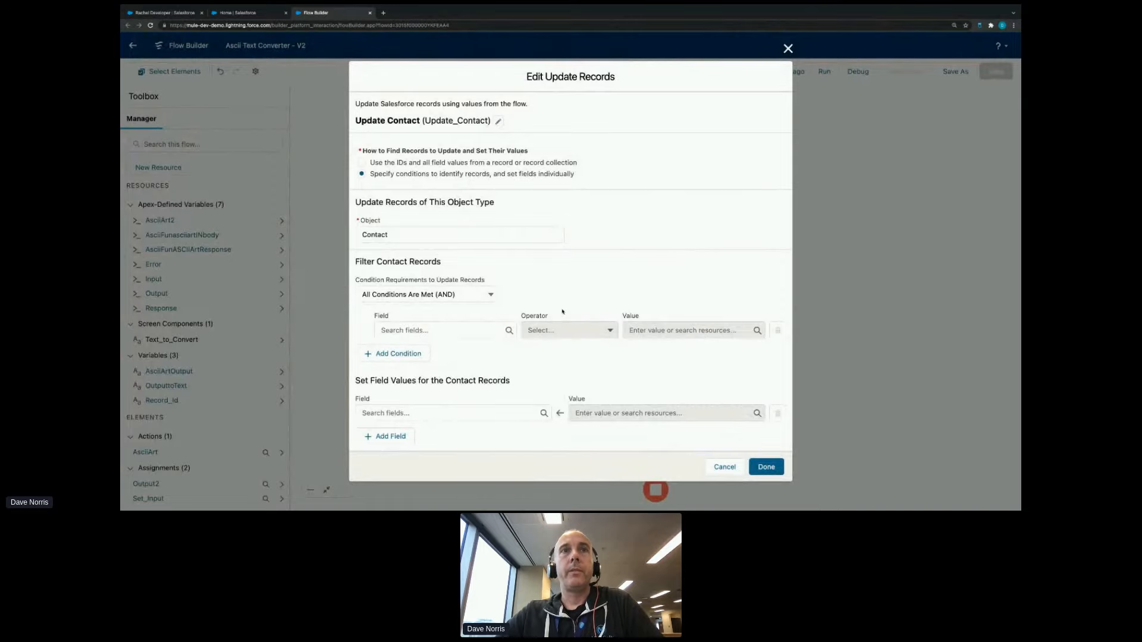
click(724, 467)
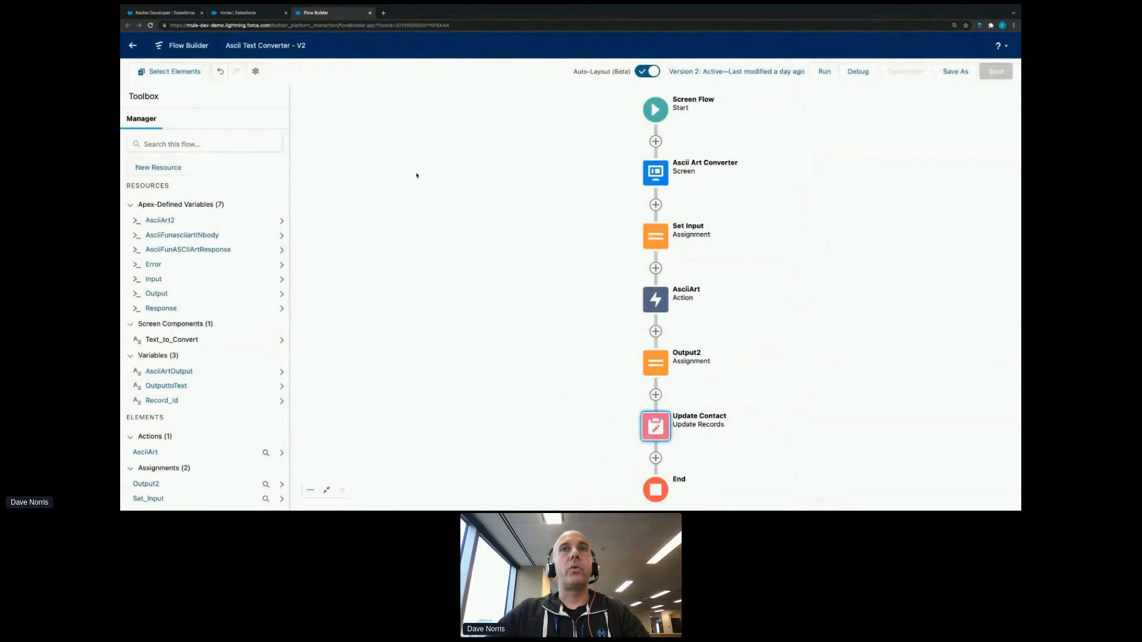
- Return to the contact record and open its record page for editing in Lightning App Builder
click(160, 13)
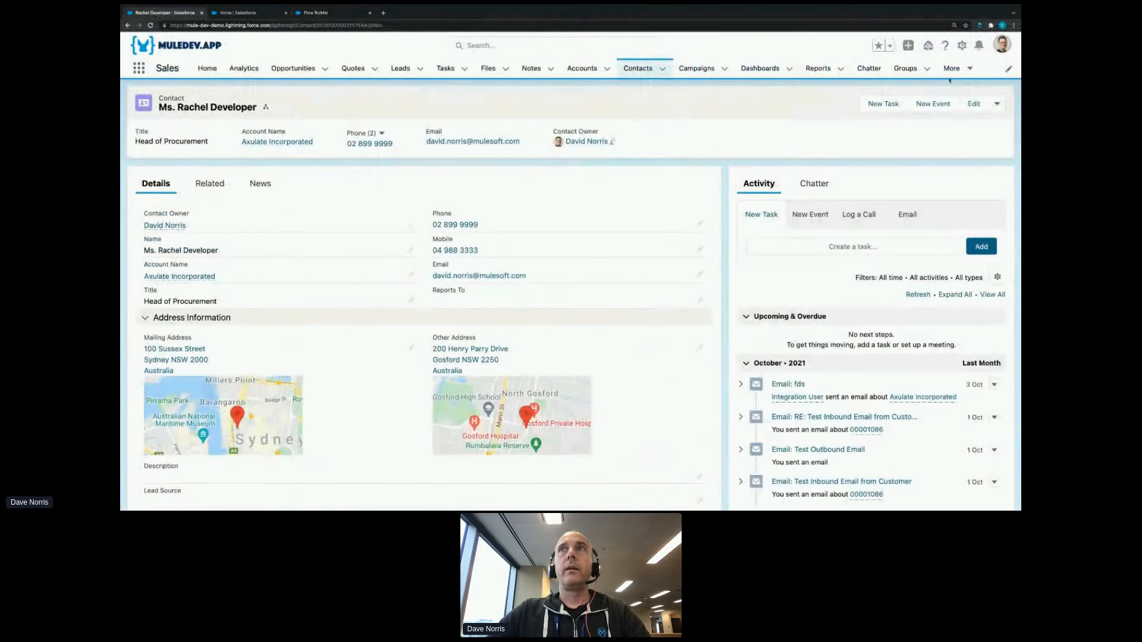
click(961, 46)
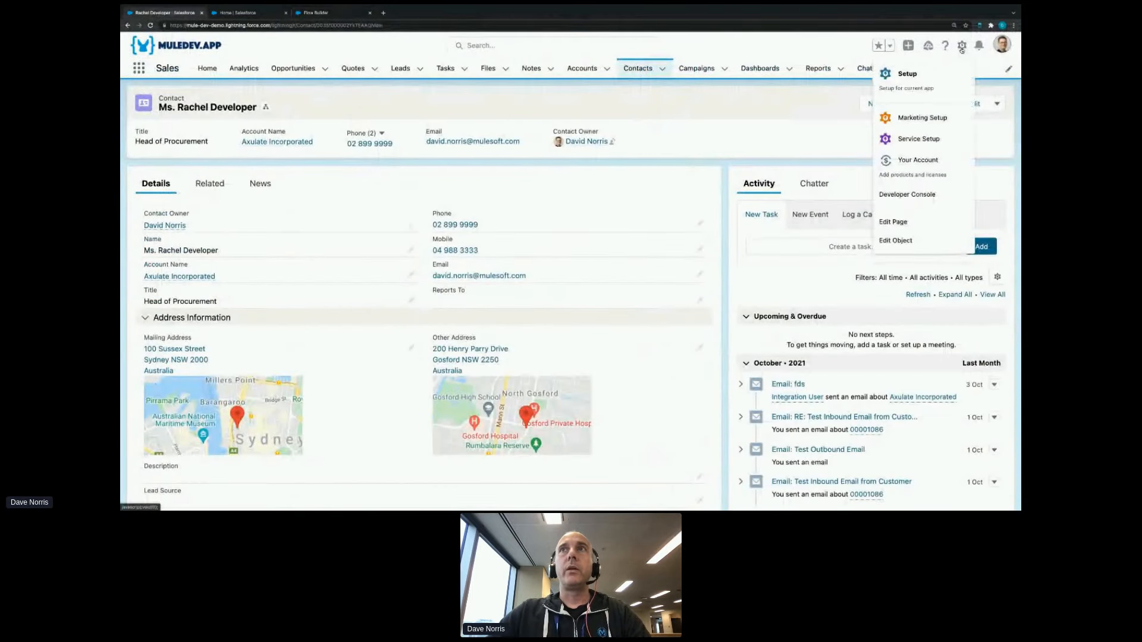
click(899, 221)
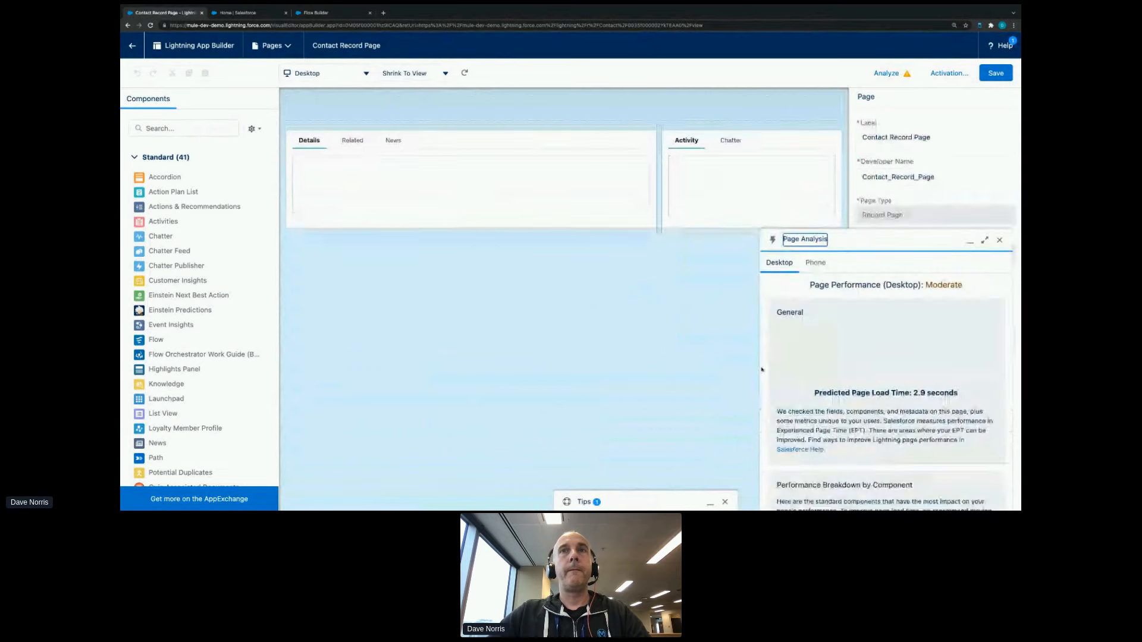
- Add the Ascii Text Converter flow above the Activity and Chatter tabs, pass the record ID into Record_Id, and save the page
click(1000, 239)
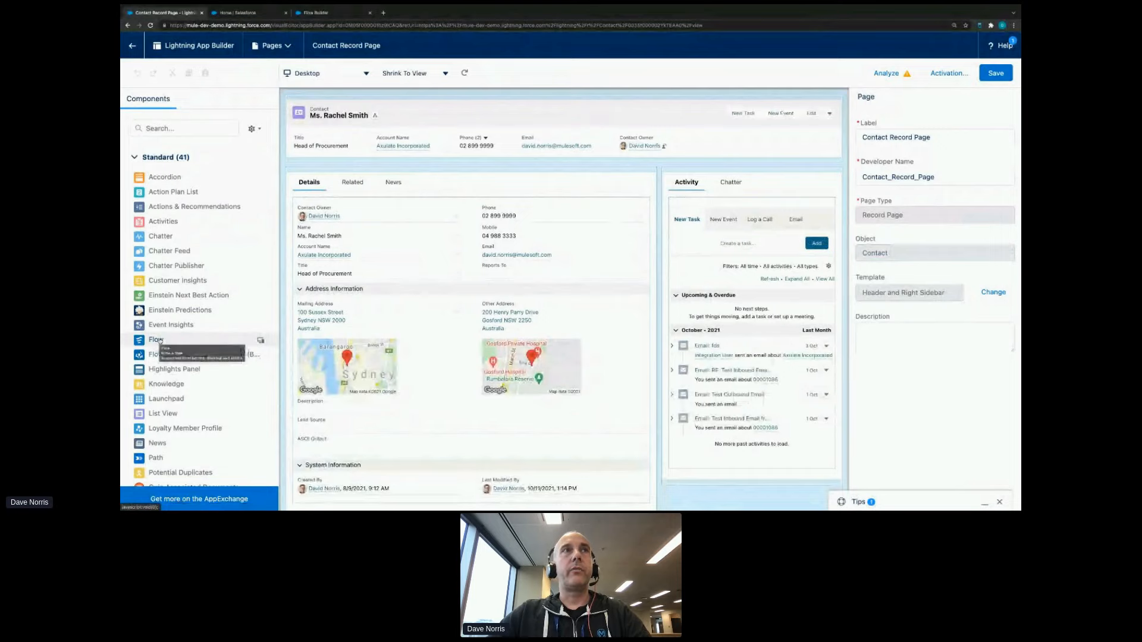
drag(221, 334, 711, 173)
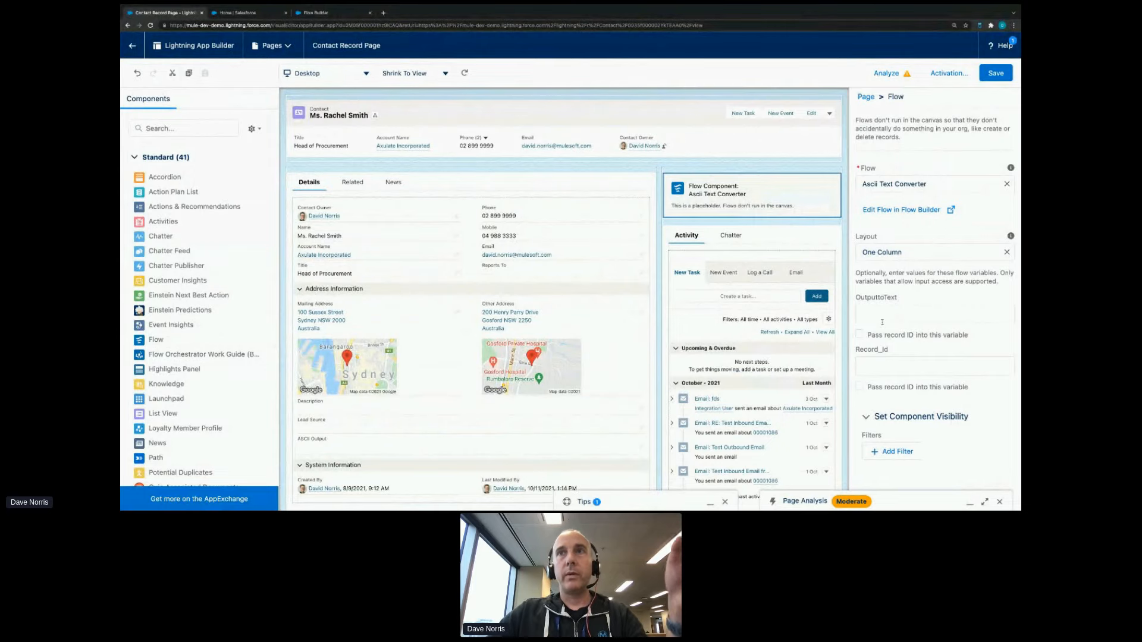
click(860, 387)
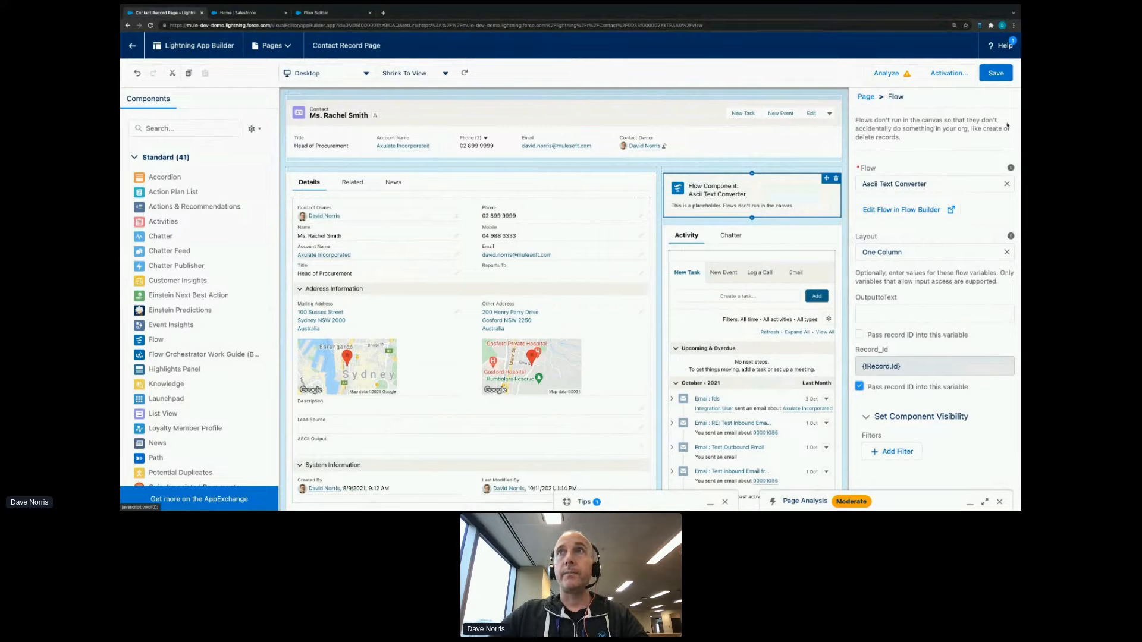
click(995, 80)
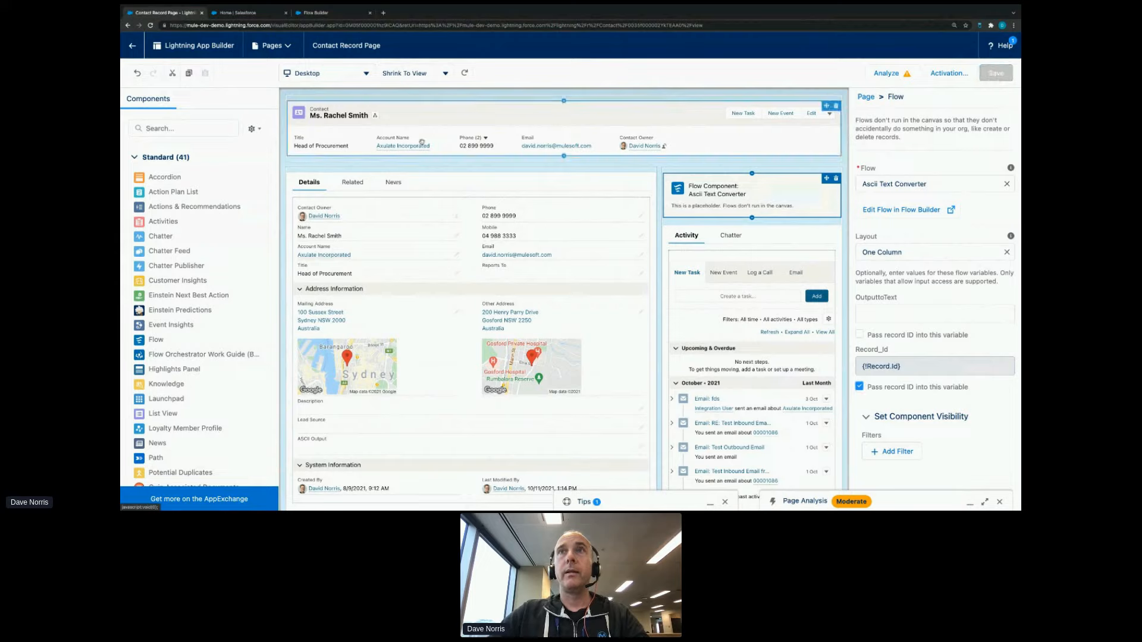
- Return to the contact record, convert a sample first name with the Ascii Text Converter, and check the ASCII Output field
click(132, 47)
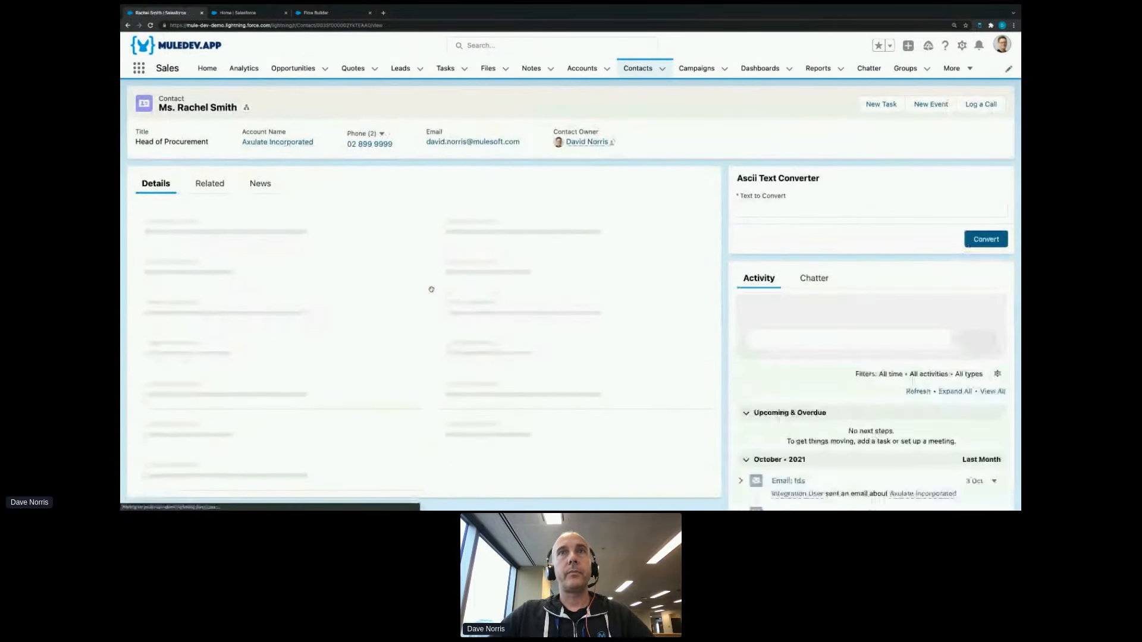
scroll(298, 405, down, 3)
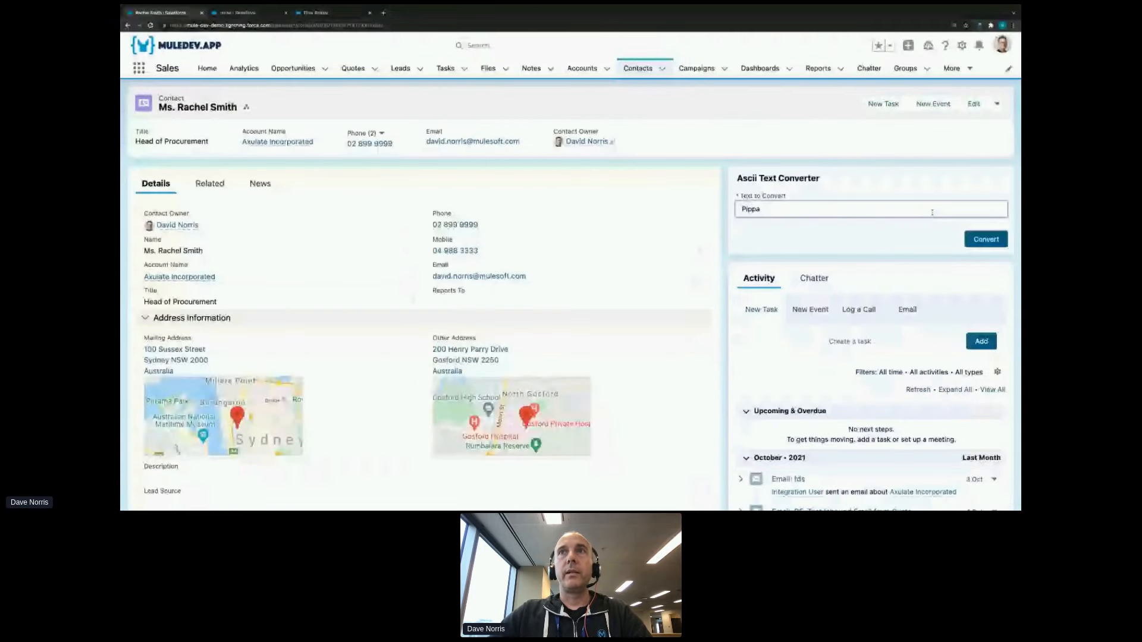
click(986, 239)
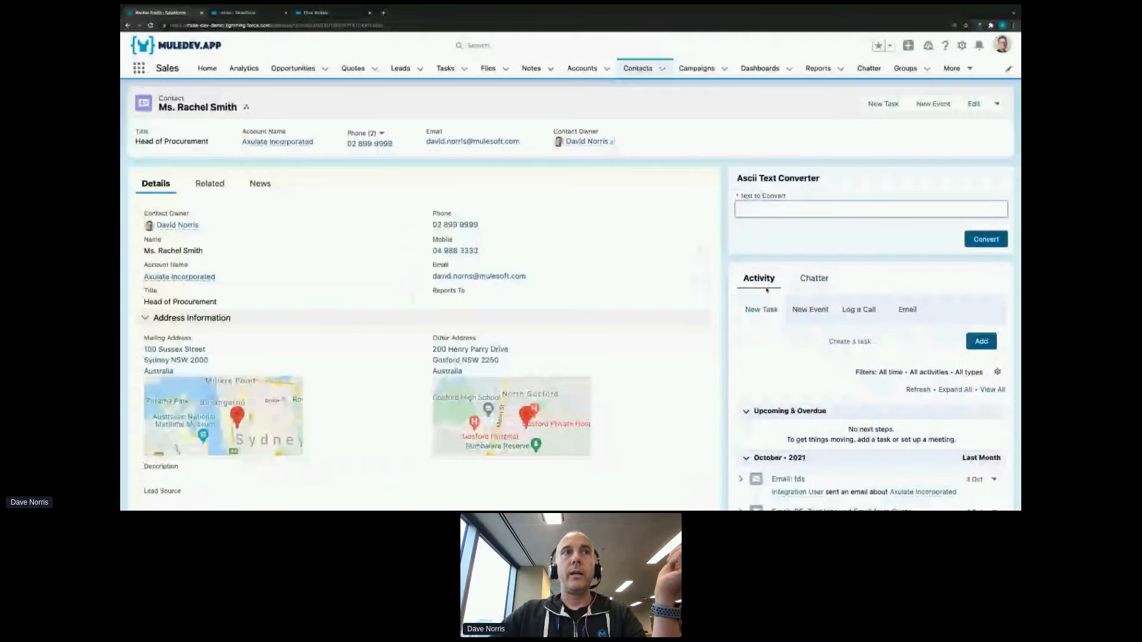
scroll(766, 290, down, 3)
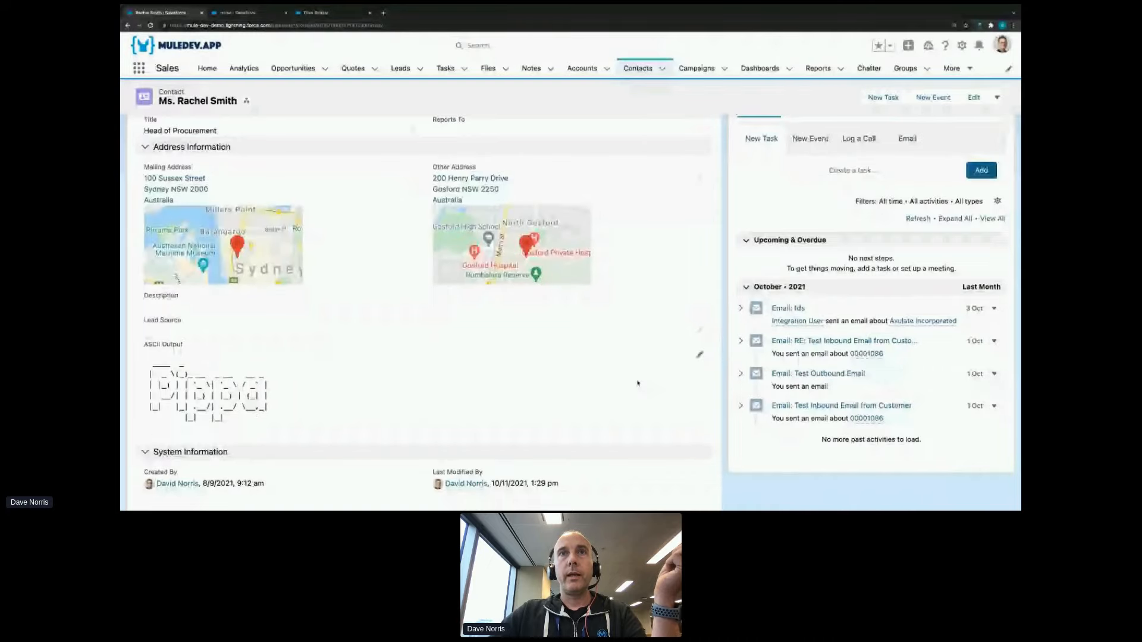
- Switch to the presentation in the other browser window showing the Composable Architecture slide
key(ctrl+Up)
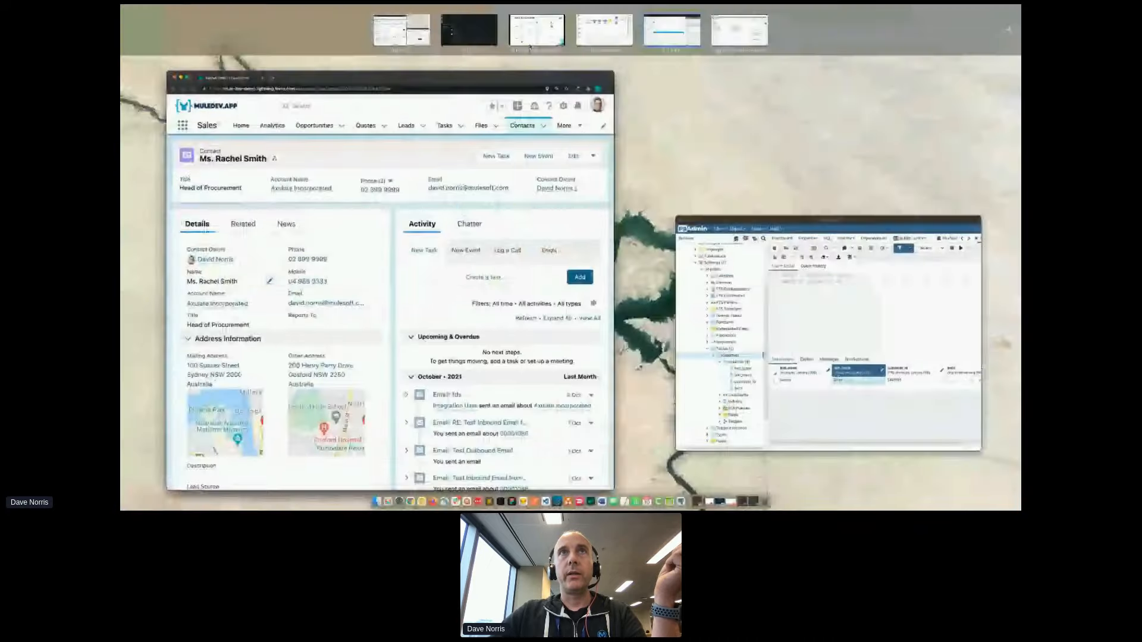
click(530, 41)
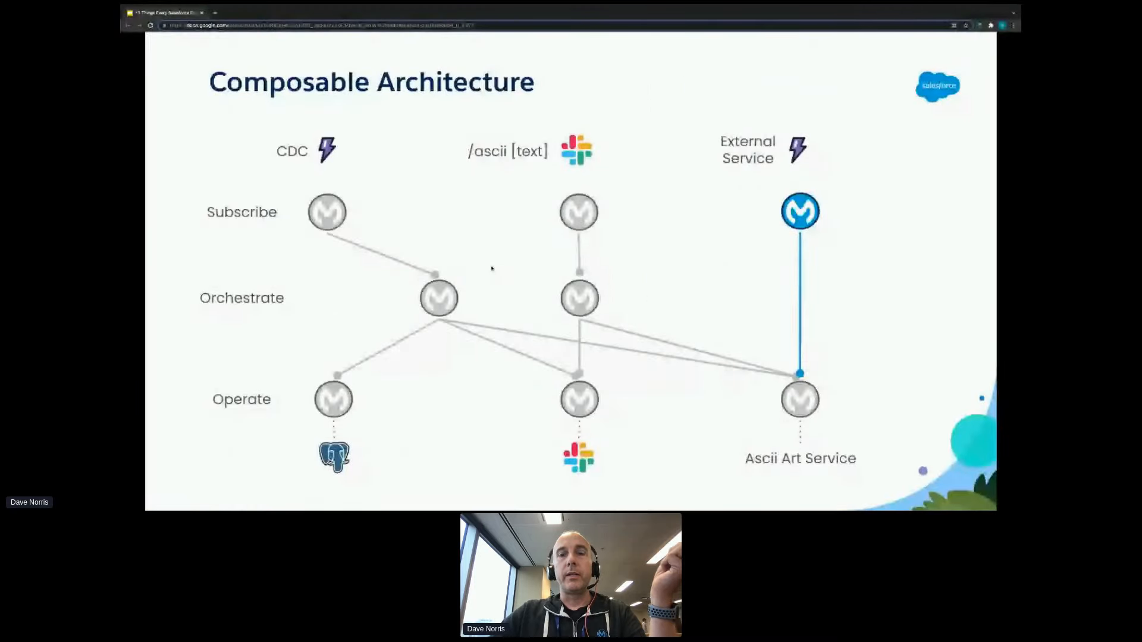